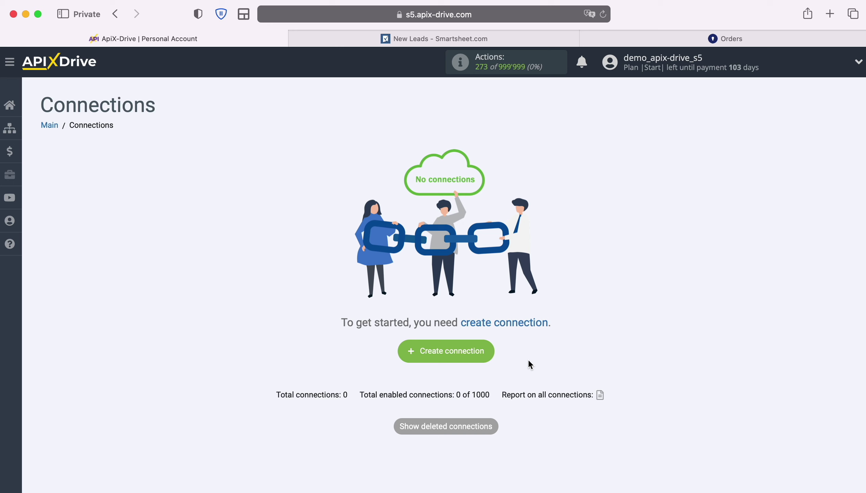
Start a new connection and pick Smartsheet as the source system
click(488, 354)
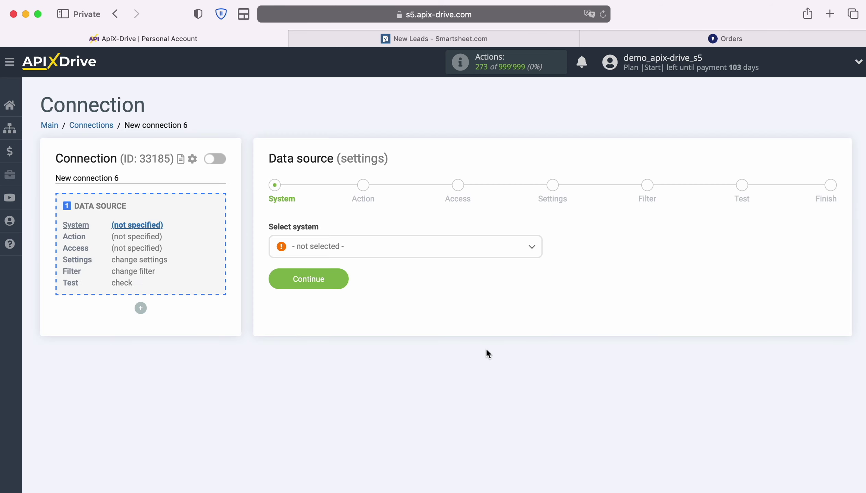
click(386, 246)
scroll(471, 346, down, 10)
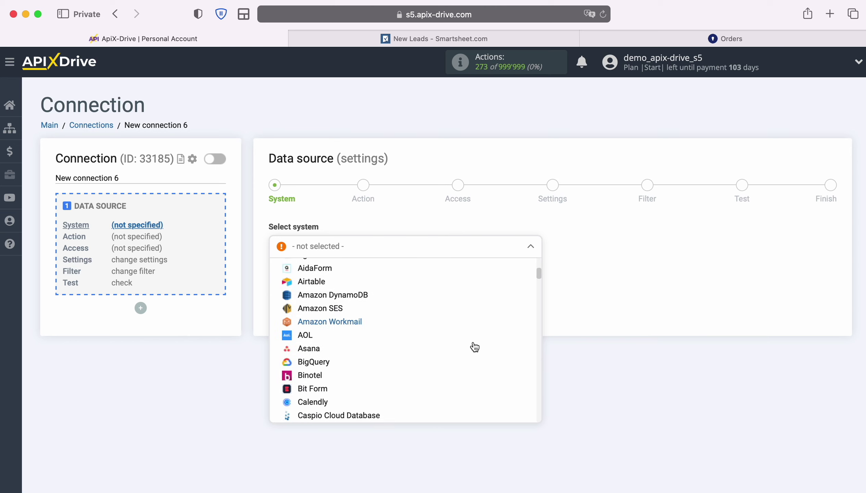
scroll(474, 347, down, 15)
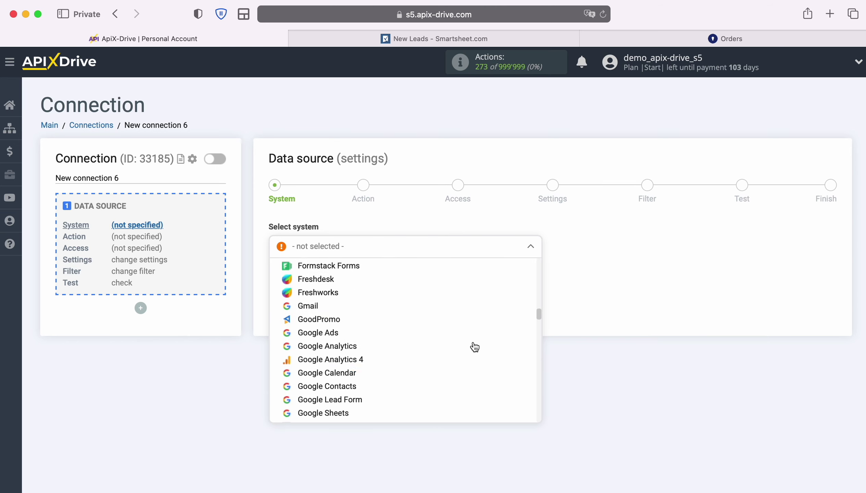
scroll(473, 347, down, 15)
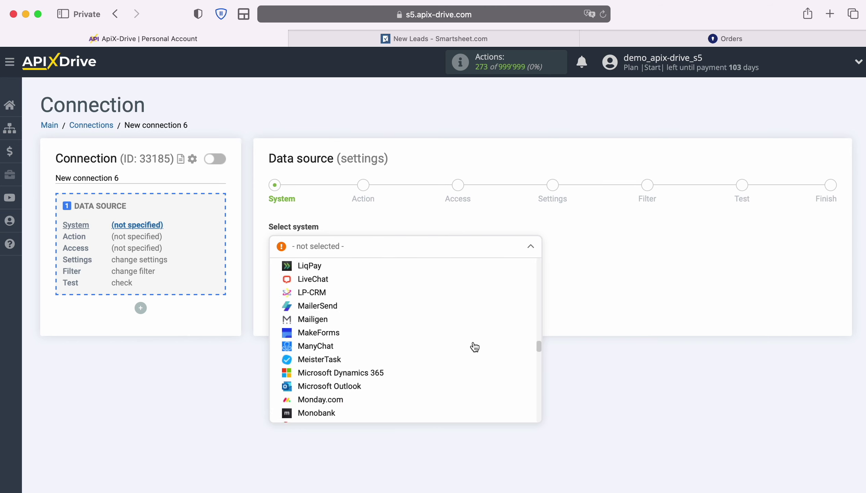
scroll(474, 347, down, 15)
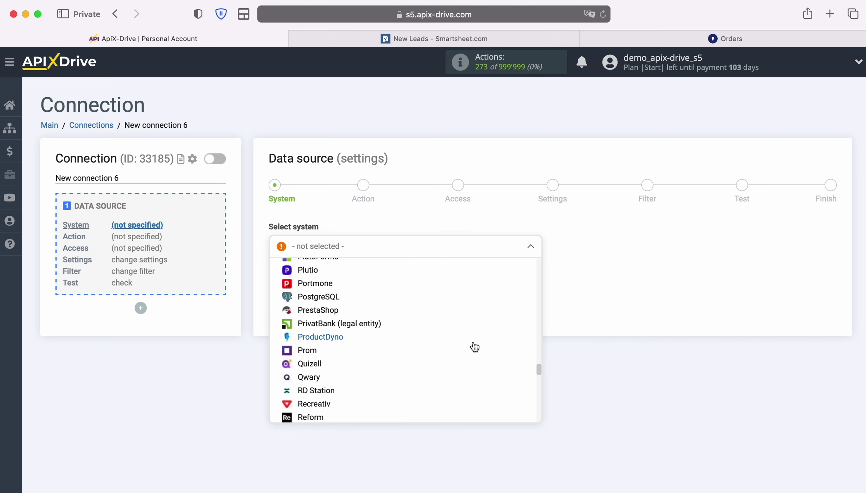
scroll(474, 347, down, 10)
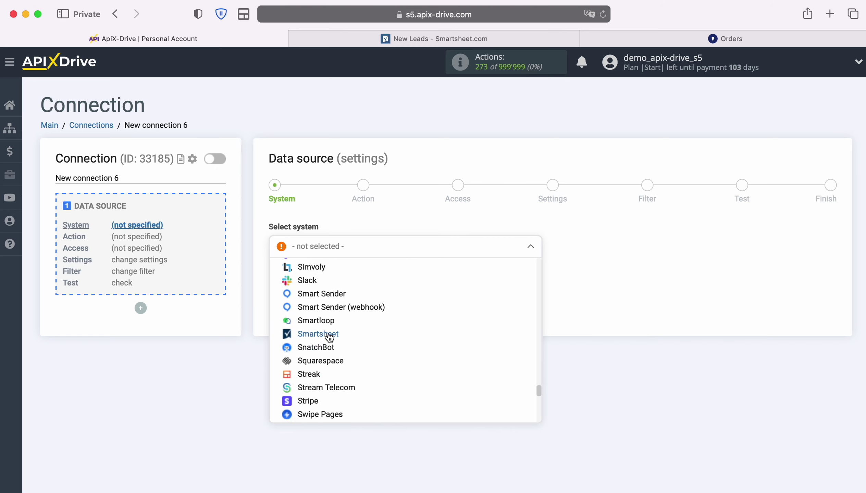
click(329, 333)
Choose Get ROWS (new) as the Smartsheet trigger action
click(340, 279)
click(453, 254)
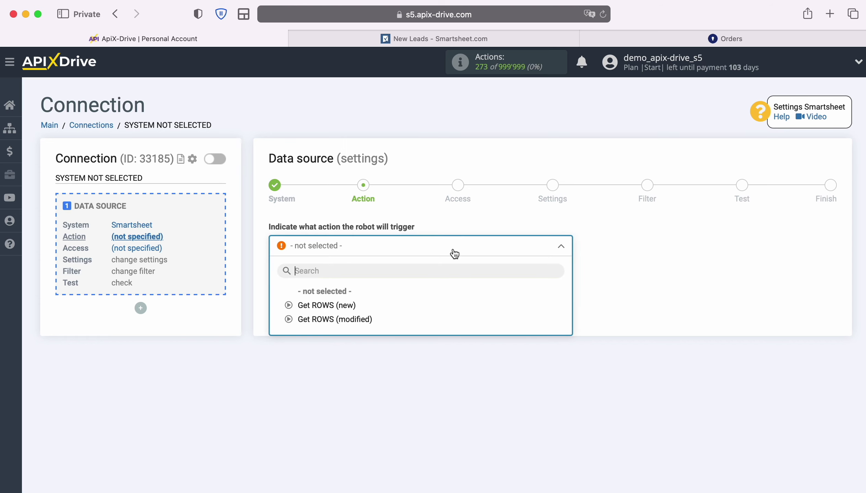
click(336, 305)
Sign in to Smartsheet with the saved e-mail and password and allow ApiX-Drive access
click(336, 294)
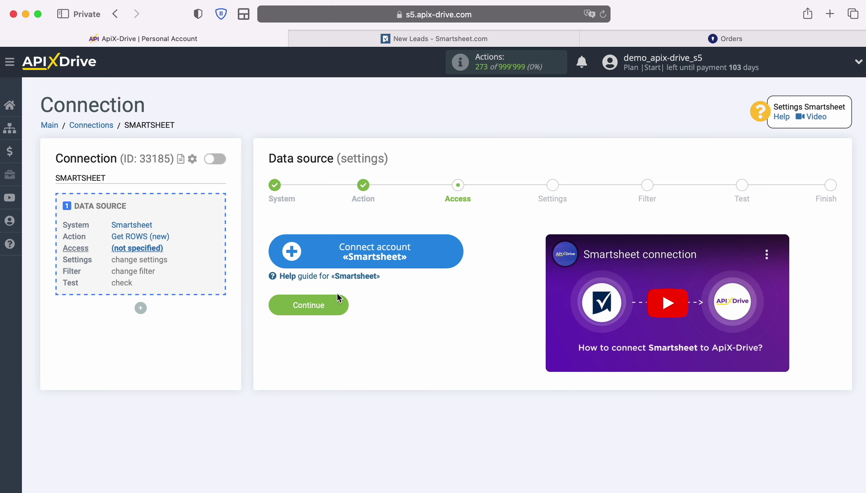
click(458, 254)
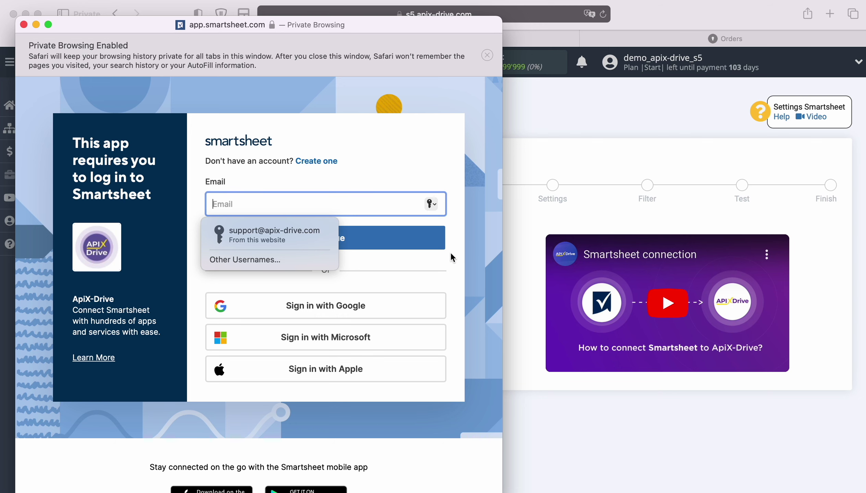
click(313, 239)
click(348, 241)
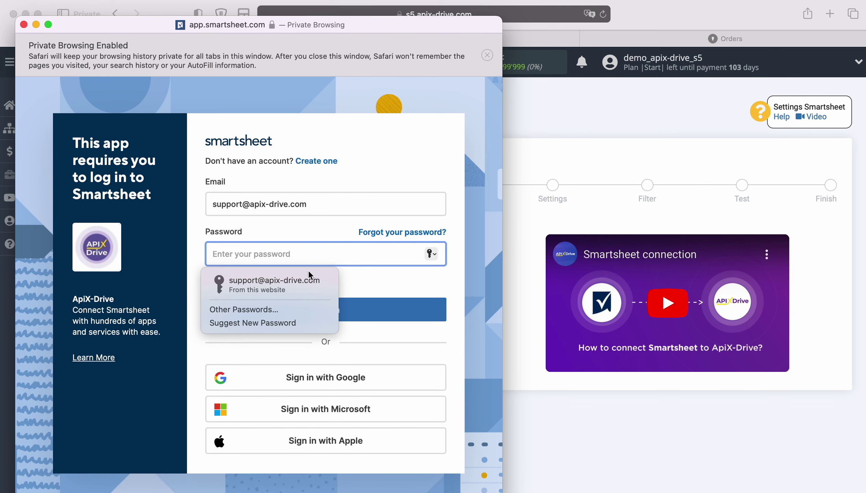
click(296, 281)
click(347, 311)
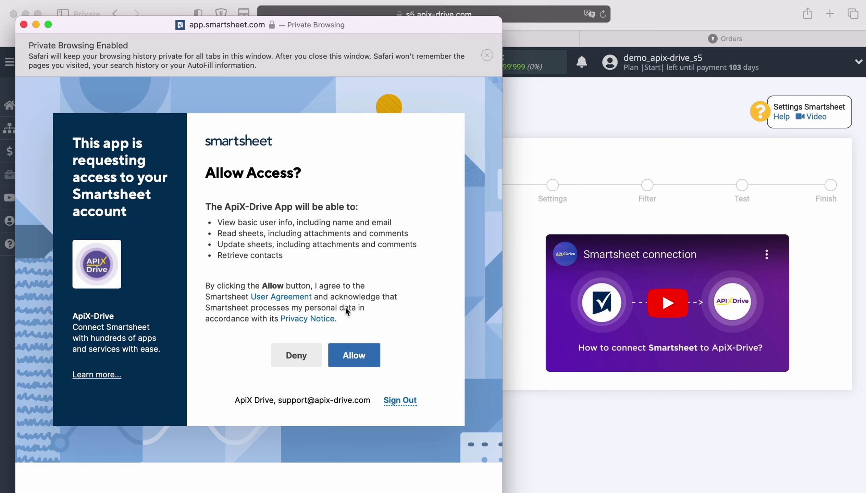
click(355, 355)
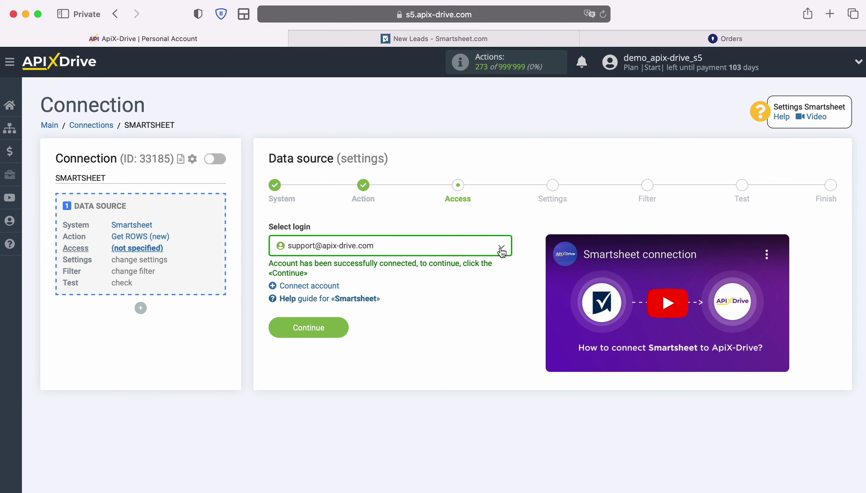
Select the connected Smartsheet login and set New Leads as the source sheet
click(501, 246)
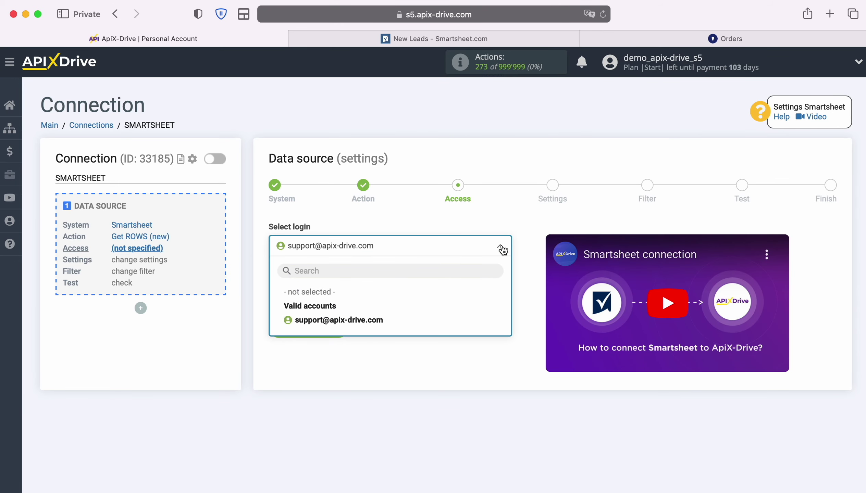
click(392, 320)
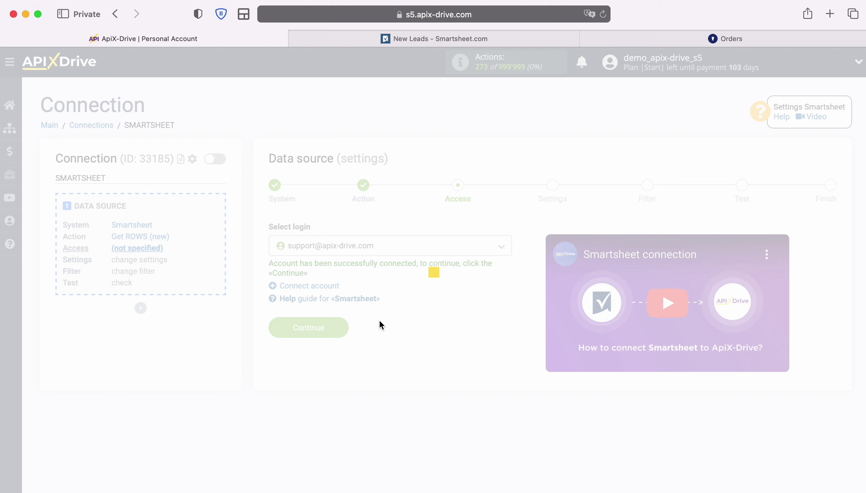
click(341, 325)
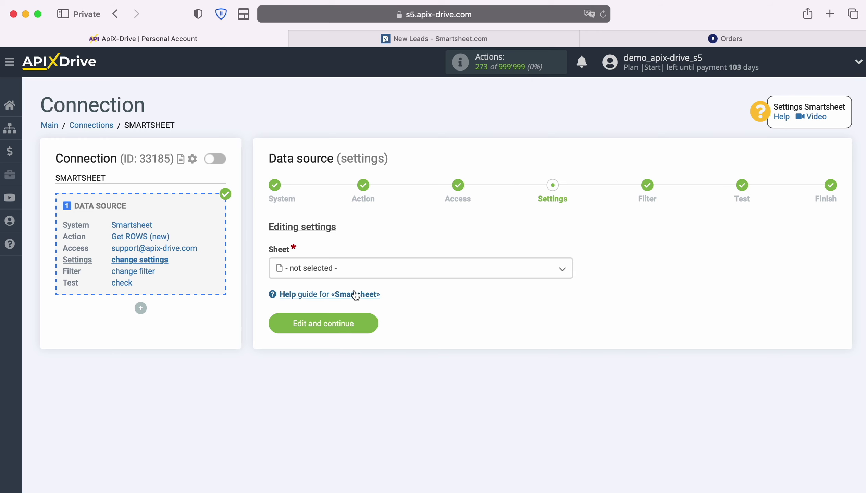
click(358, 269)
click(319, 335)
click(376, 323)
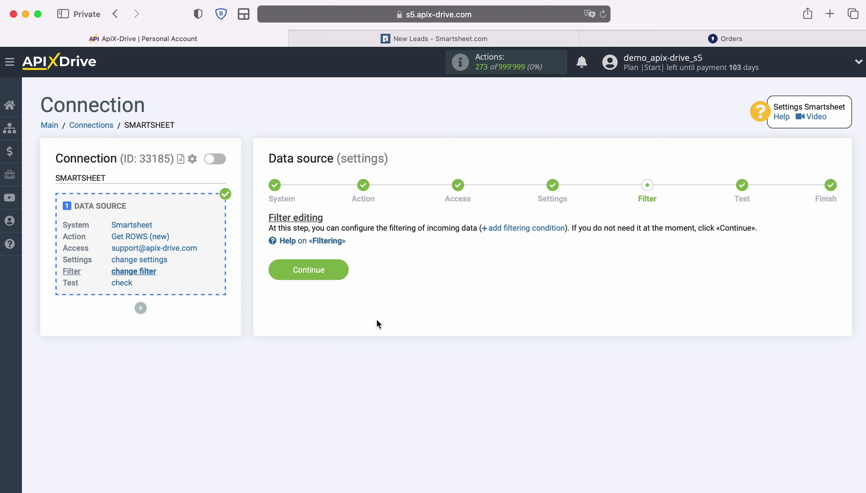
Skip filtering and accept the sample New Leads row to complete the source
click(344, 270)
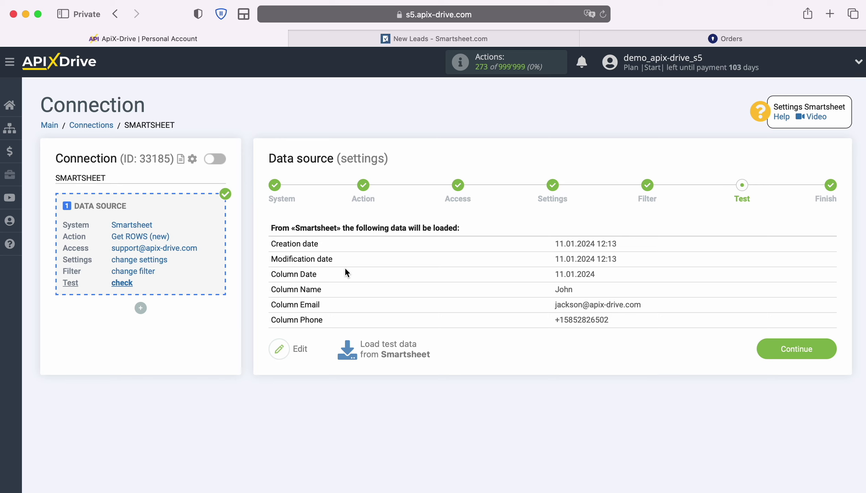
click(832, 347)
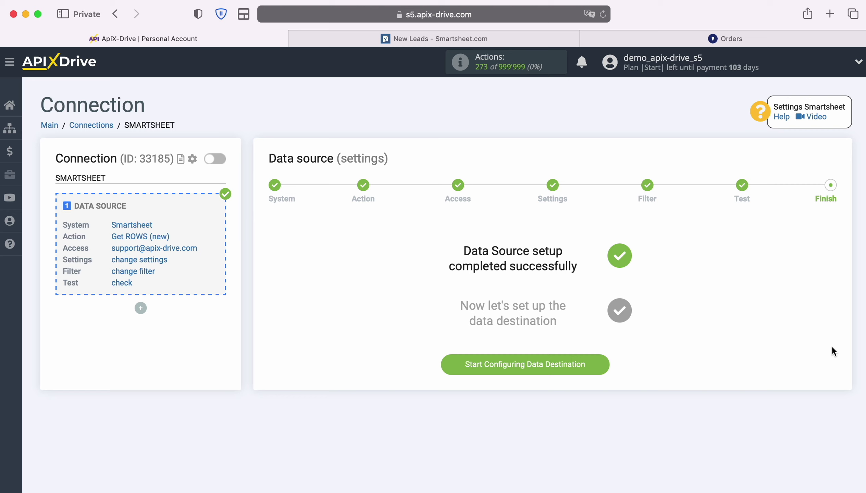
Begin the data destination and pick KeyCRM as the destination system
click(602, 361)
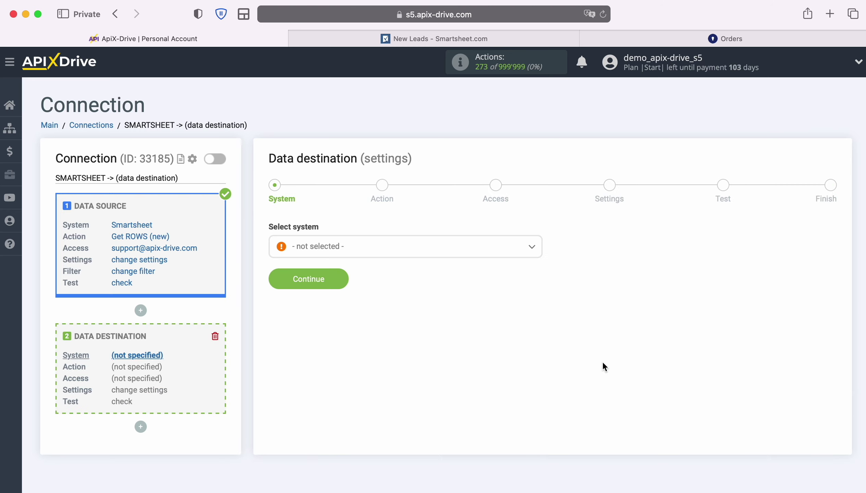
click(377, 251)
scroll(465, 347, down, 3)
scroll(464, 347, down, 15)
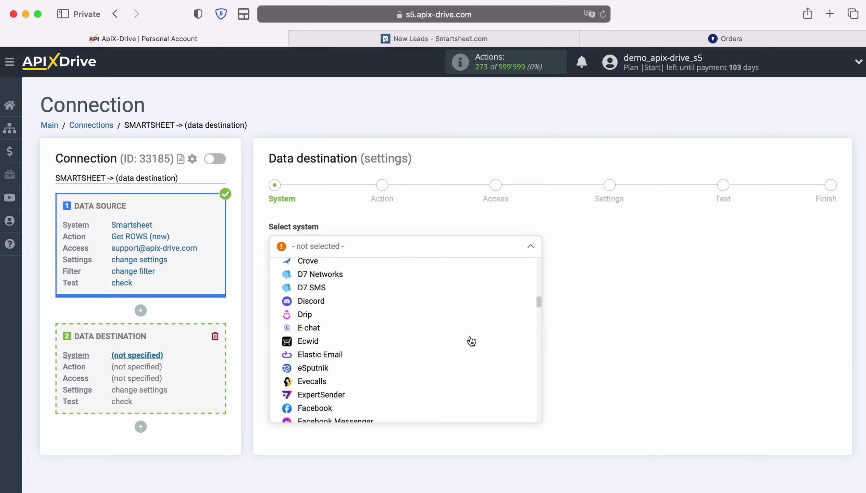
scroll(471, 341, down, 15)
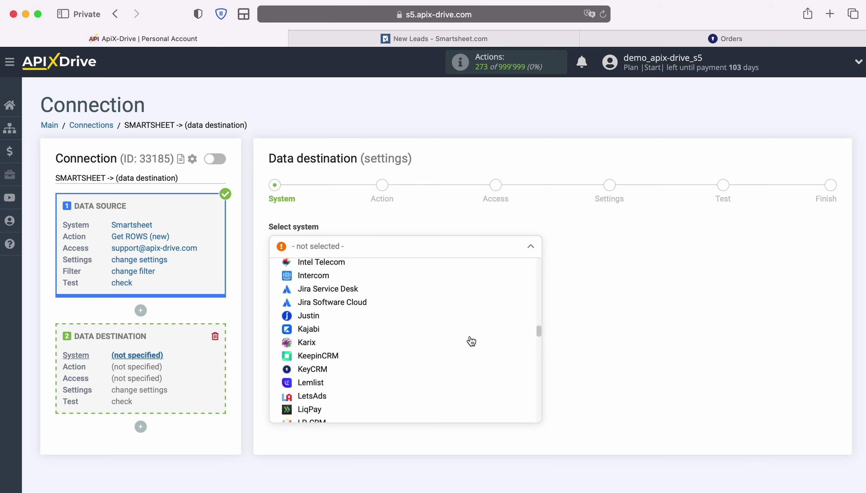
scroll(471, 342, down, 2)
click(332, 327)
Set Create ORDER as the KeyCRM action
click(337, 276)
click(472, 254)
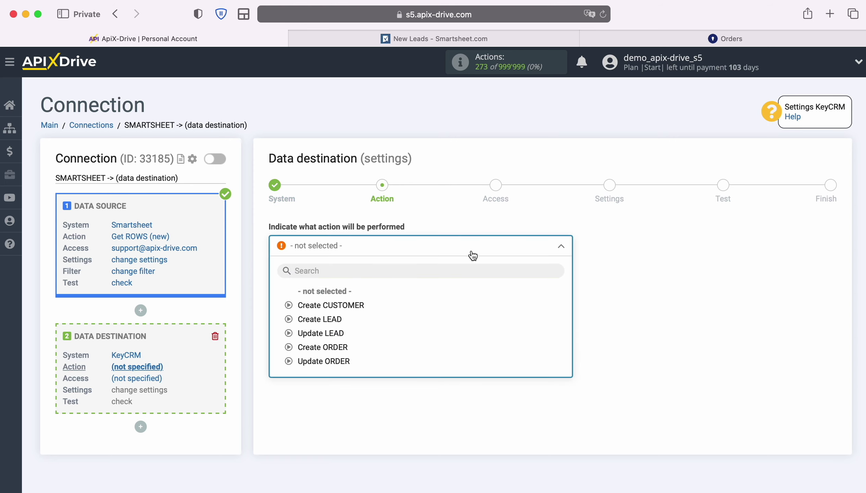
click(343, 347)
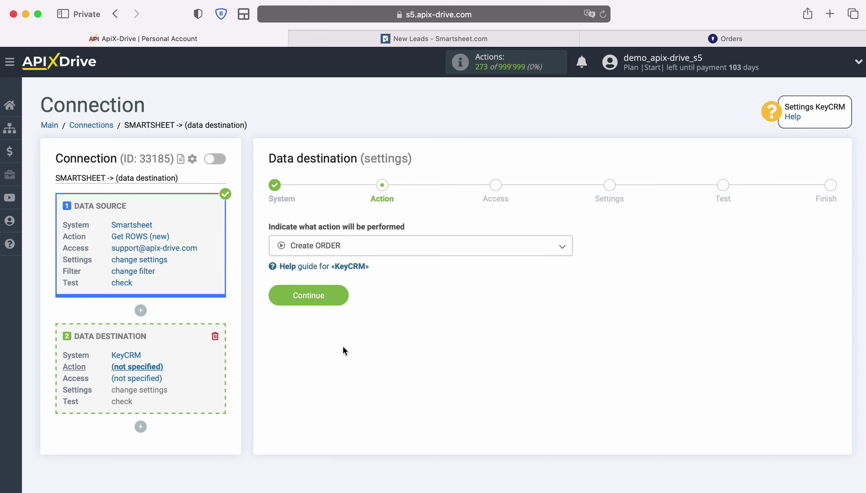
Bring up the KeyCRM Connection setup dialog with its empty API Key field
click(340, 296)
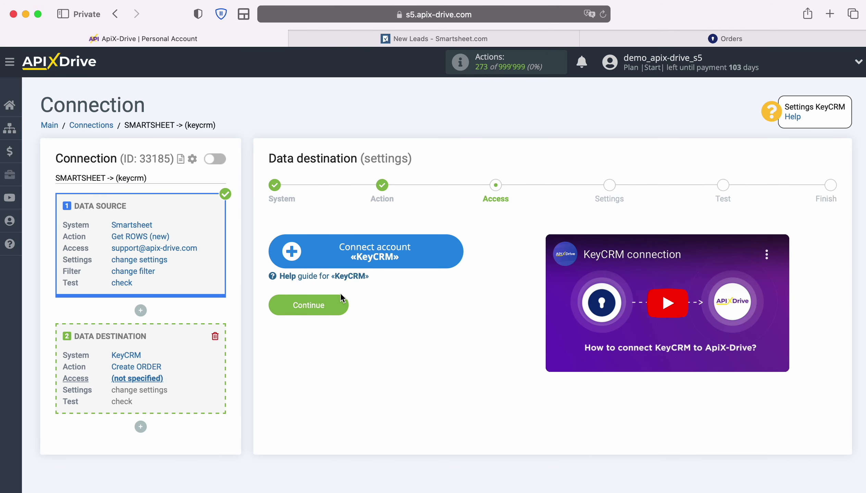
click(458, 253)
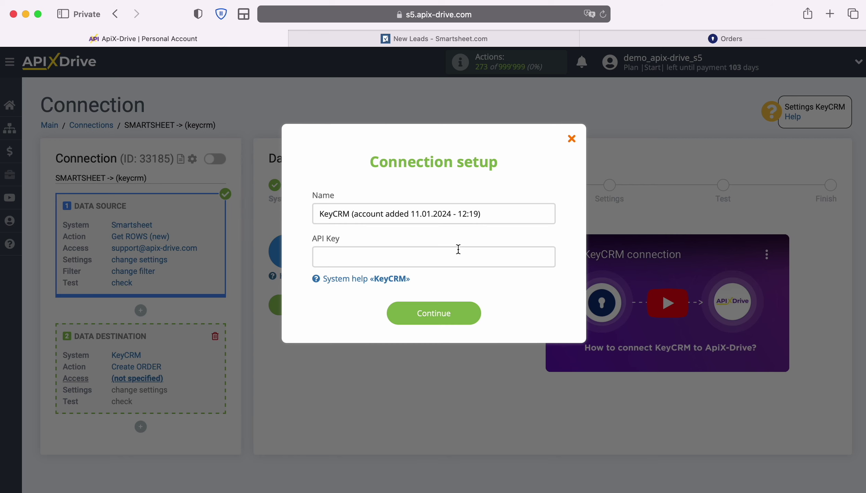
Copy the API key from KeyCRM's General settings into ApiX-Drive's API Key field
click(609, 39)
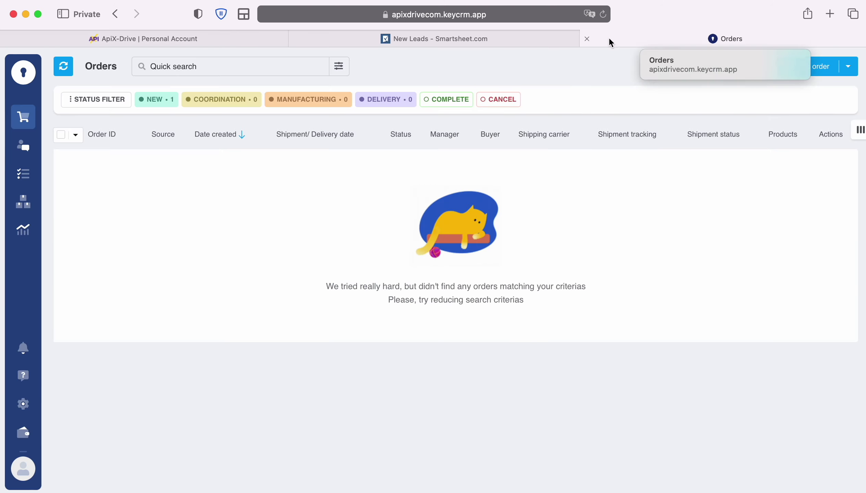
click(23, 404)
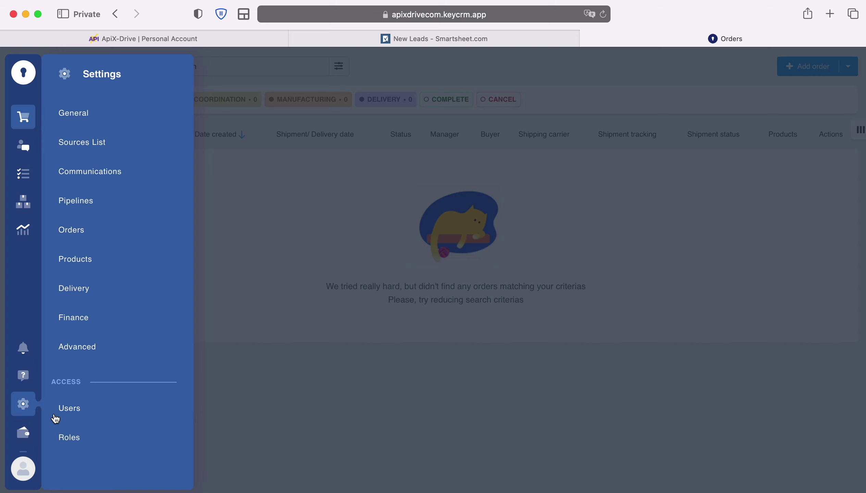
click(84, 114)
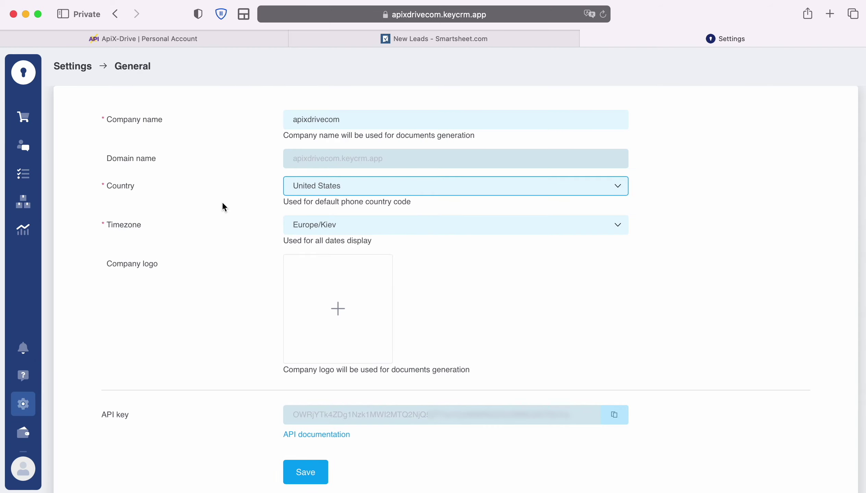
click(615, 420)
click(220, 50)
right_click(335, 263)
click(360, 293)
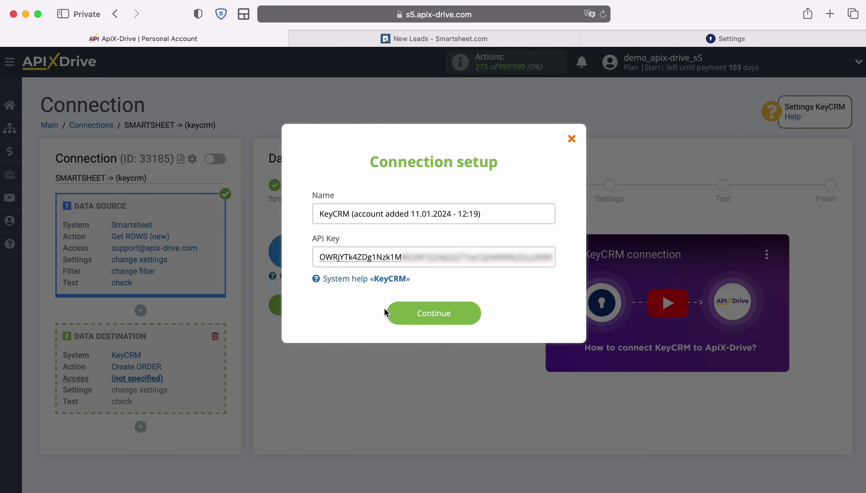
Save the KeyCRM connection, select it as the destination login, and continue
click(469, 313)
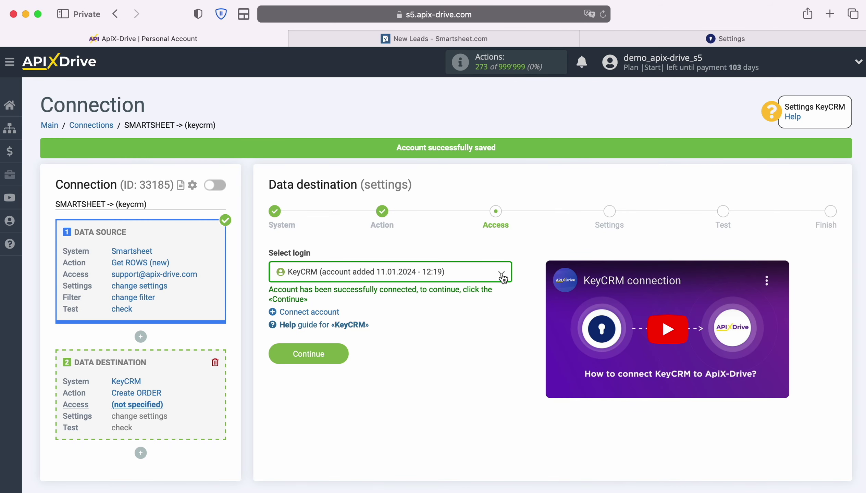
click(500, 275)
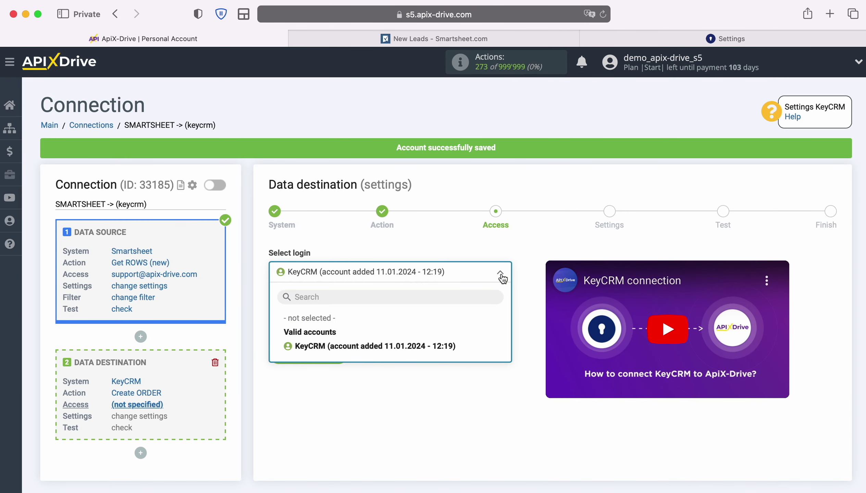
click(449, 345)
click(341, 355)
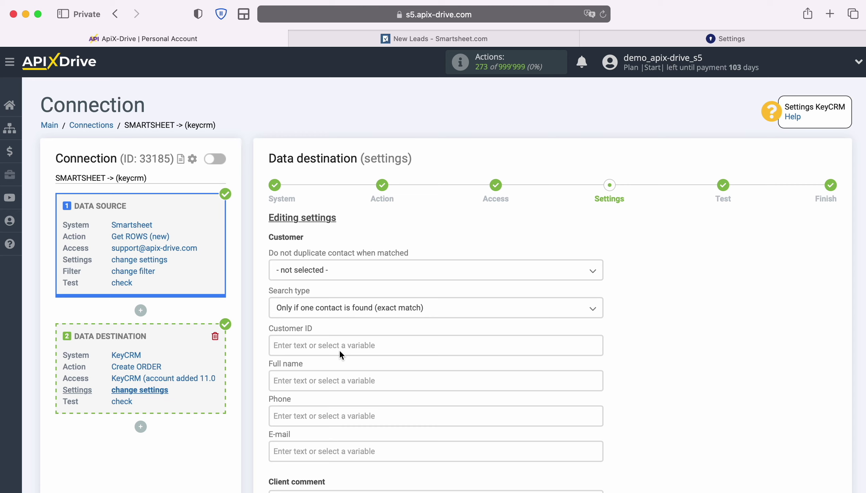
Map Full name, Phone and E-mail to Column Name, Column Phone and Column Email
click(330, 380)
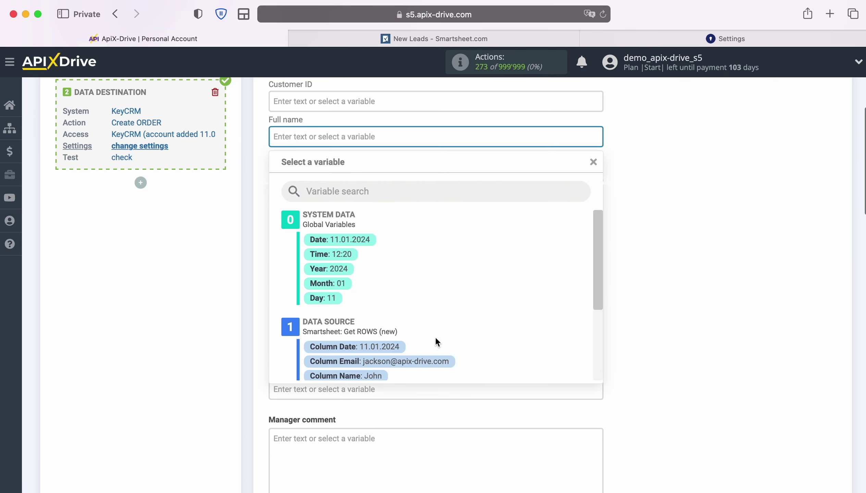
scroll(506, 329, down, 3)
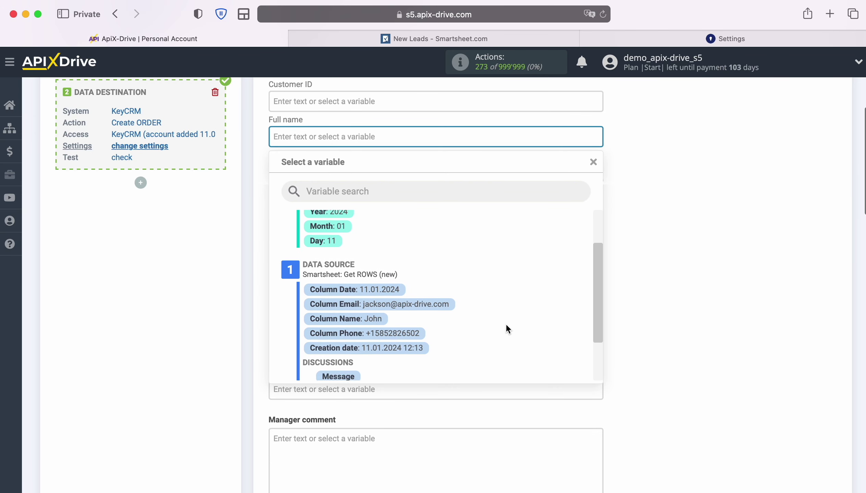
click(372, 322)
click(361, 166)
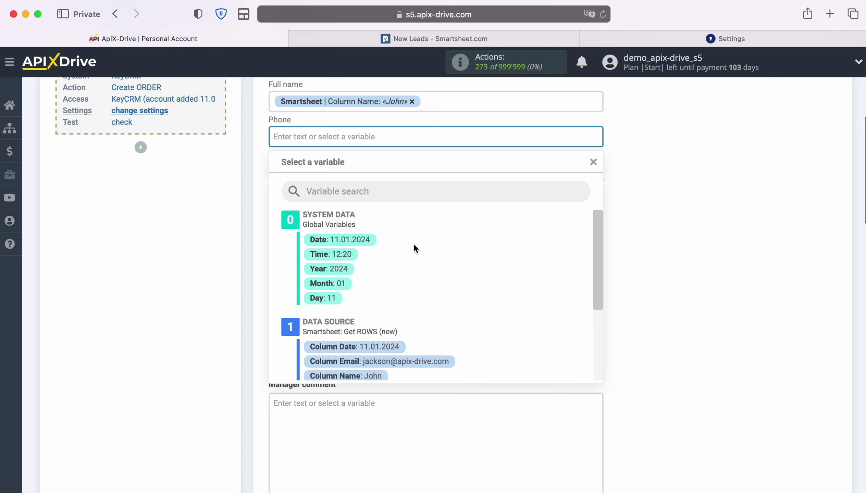
scroll(529, 273, down, 3)
click(412, 315)
click(373, 175)
scroll(535, 283, down, 3)
click(444, 310)
scroll(443, 309, down, 3)
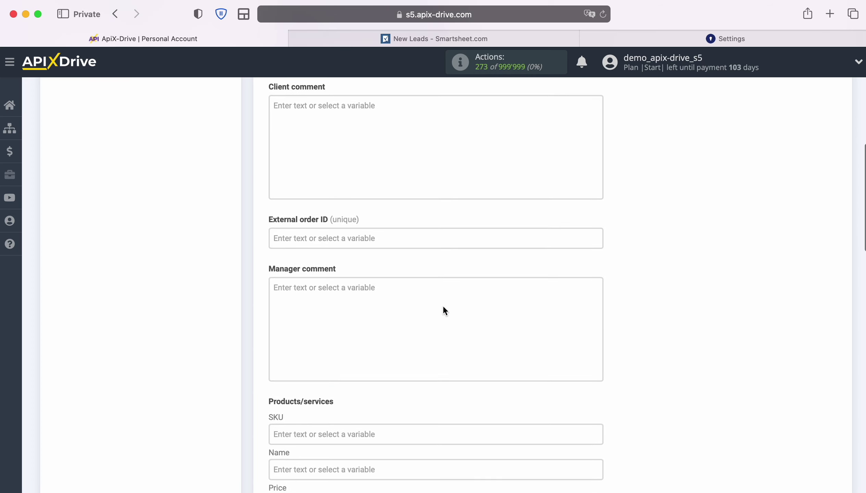
scroll(443, 309, down, 5)
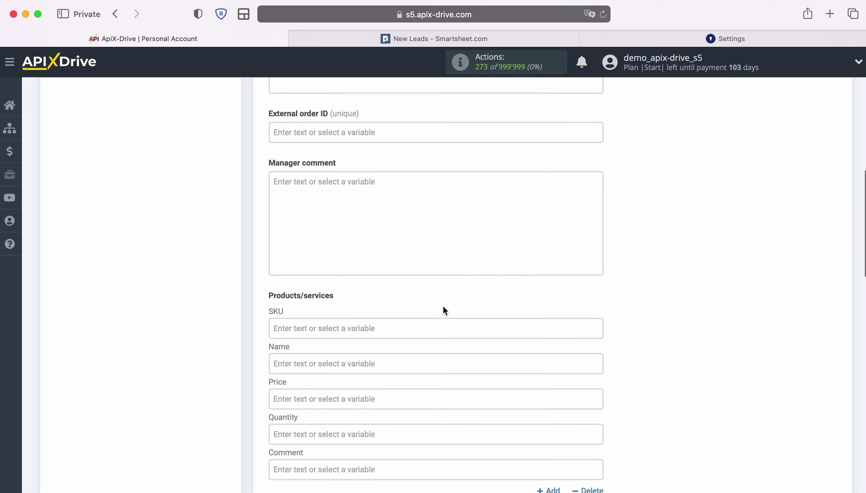
scroll(444, 308, down, 1)
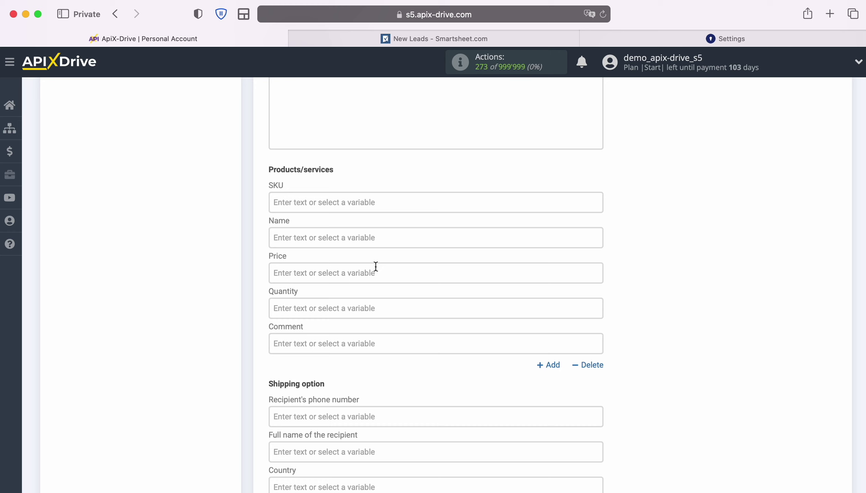
Enter product Name 'iPhone 4s', Price 100 and Quantity 1 for the order
click(355, 237)
text(iPhone 4s)
click(220, 228)
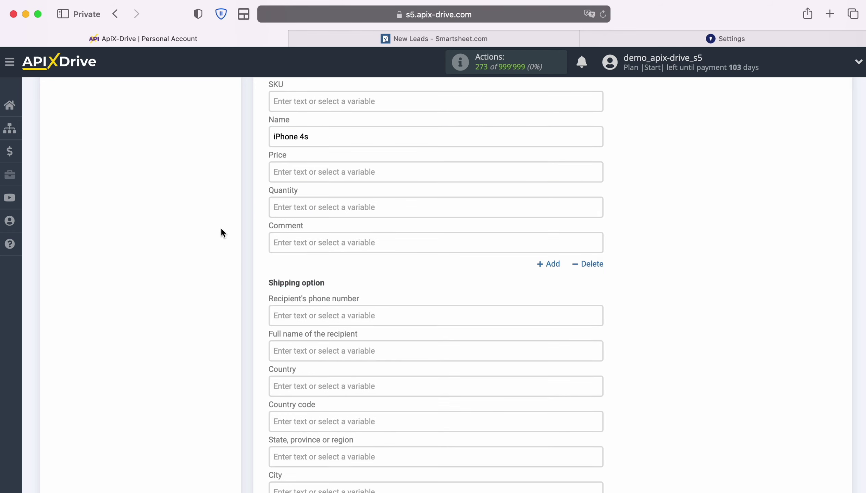
click(289, 175)
text(100)
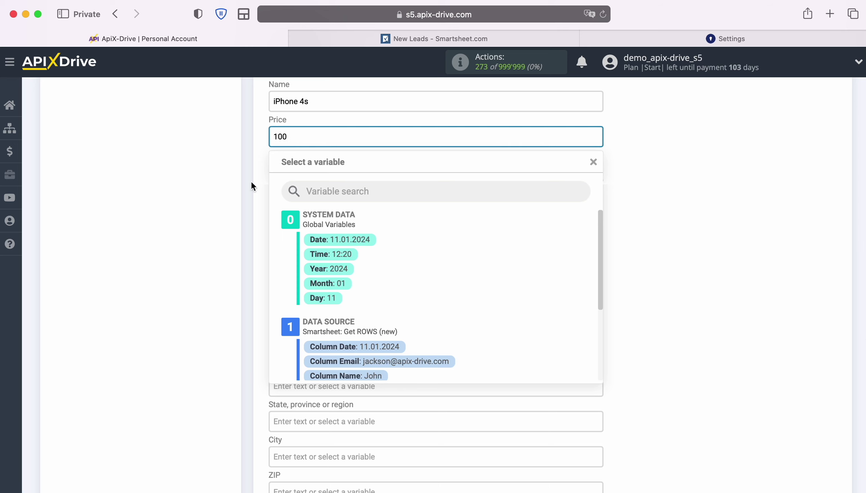
click(174, 193)
click(292, 173)
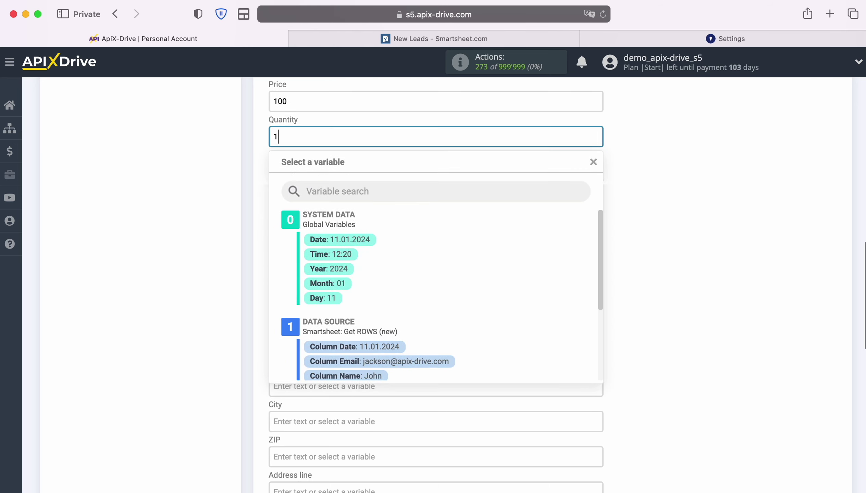
click(183, 196)
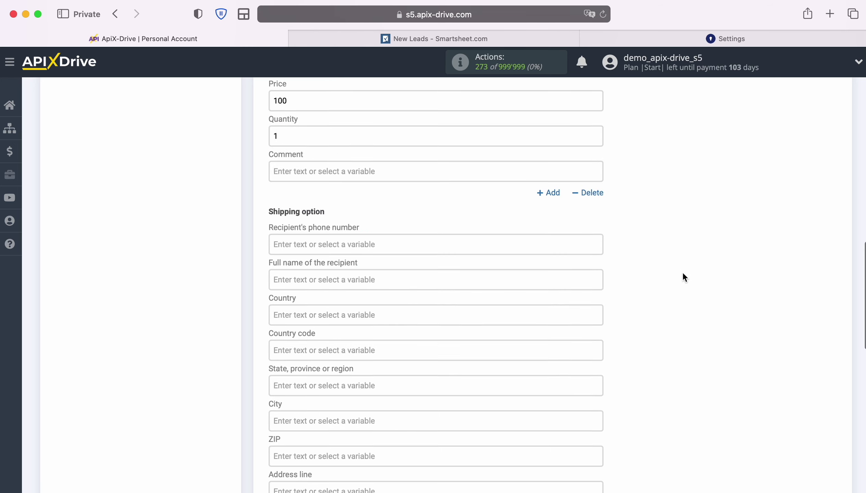
Set the order Source to New Leads
scroll(683, 277, down, 10)
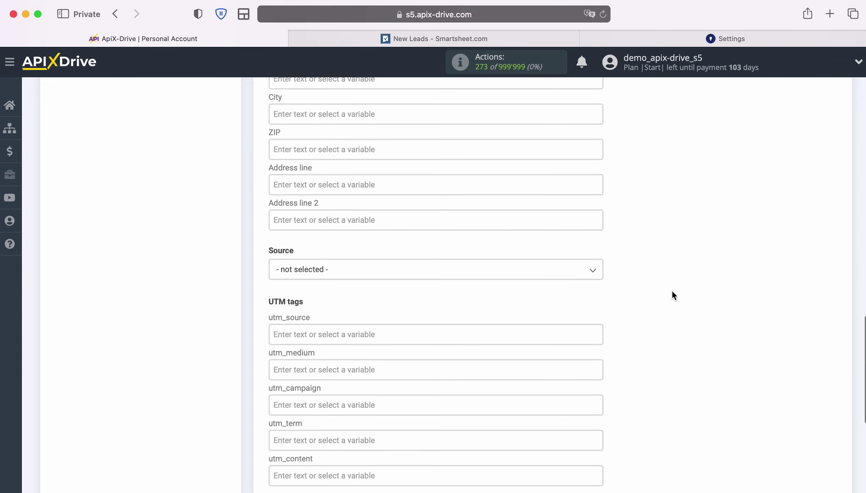
scroll(671, 290, down, 2)
click(377, 214)
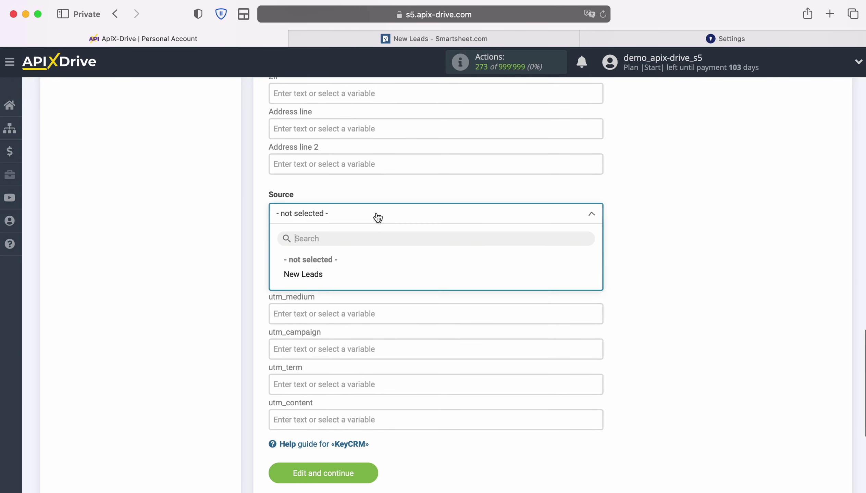
click(318, 275)
scroll(653, 272, down, 3)
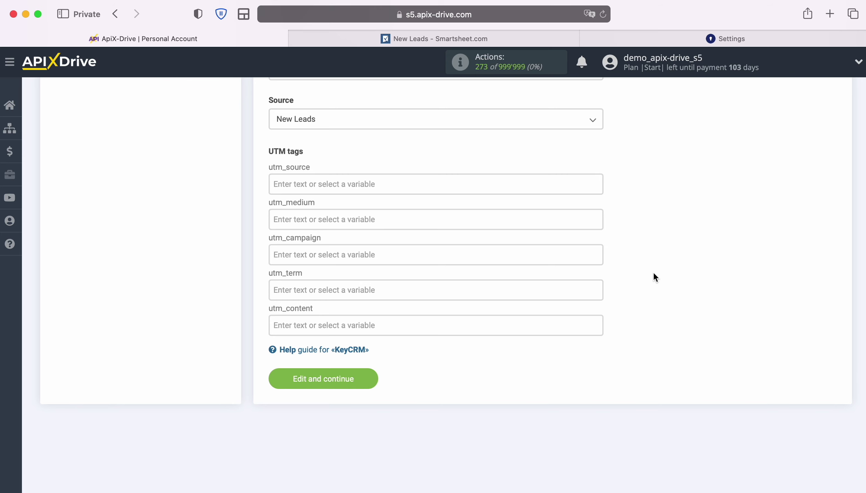
Save the order field mapping, send the test iPhone 4s order (US$100) to KeyCRM, and view KeyCRM's orders
click(373, 377)
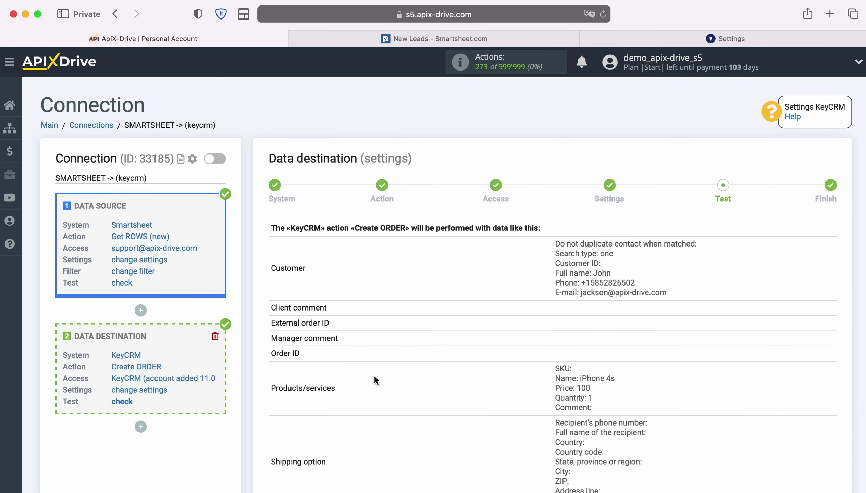
scroll(795, 348, down, 3)
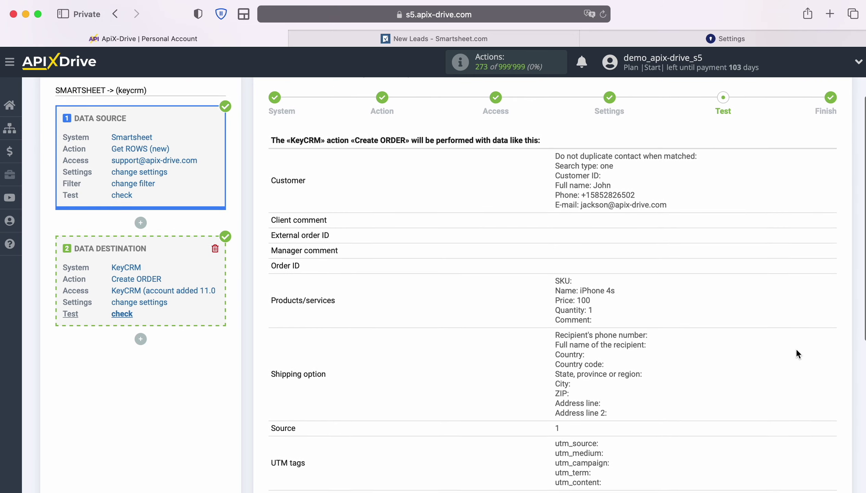
scroll(795, 348, down, 1)
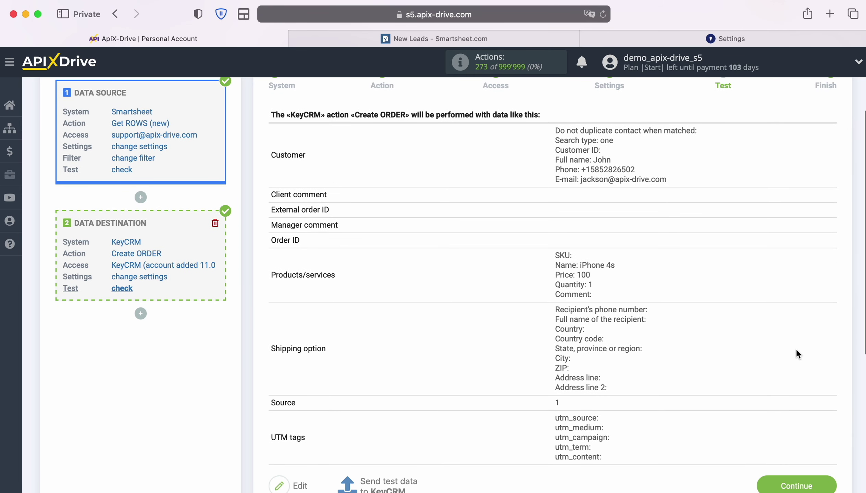
scroll(796, 348, down, 1)
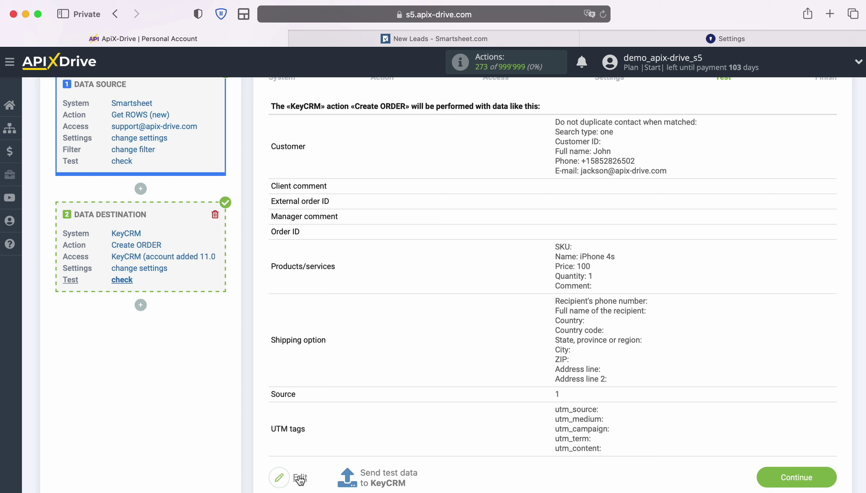
click(391, 477)
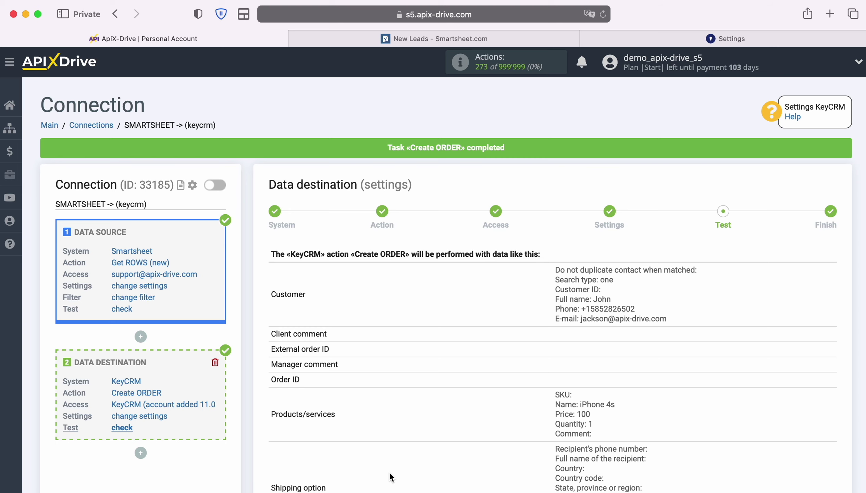
click(602, 41)
Inspect KeyCRM test order 3 for the iPhone 4s, then complete the ApiX-Drive KeyCRM destination setup
click(64, 163)
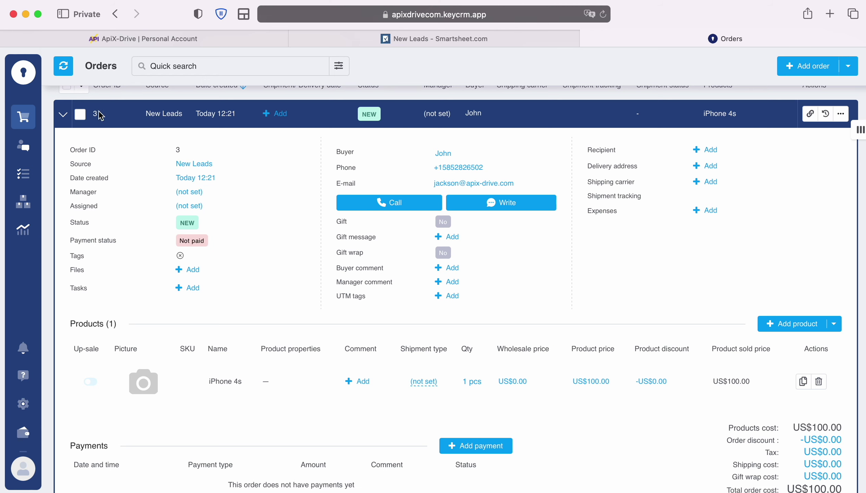
click(141, 38)
scroll(779, 314, down, 6)
click(828, 423)
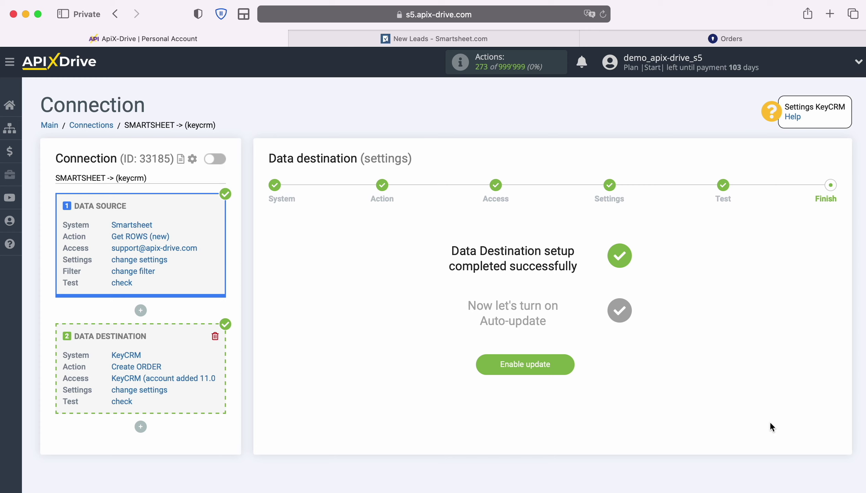
Enable auto-update on the Smartsheet-to-KeyCRM connection with a 5-minute update interval
click(566, 365)
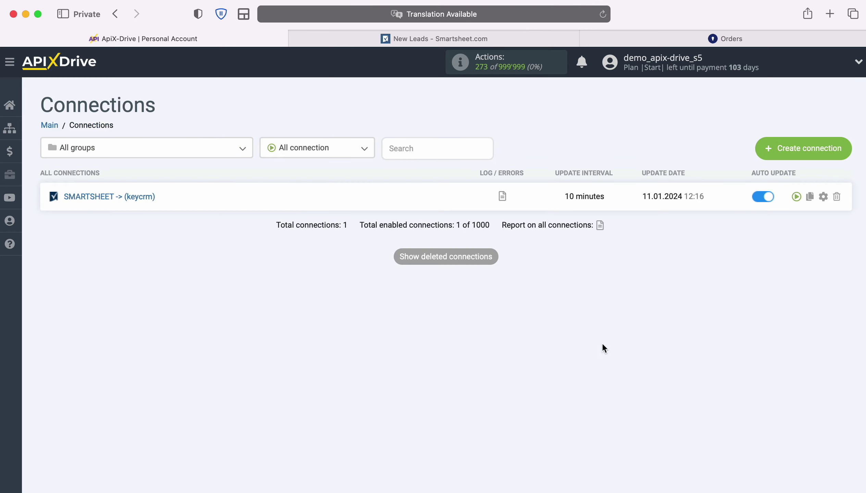
click(824, 198)
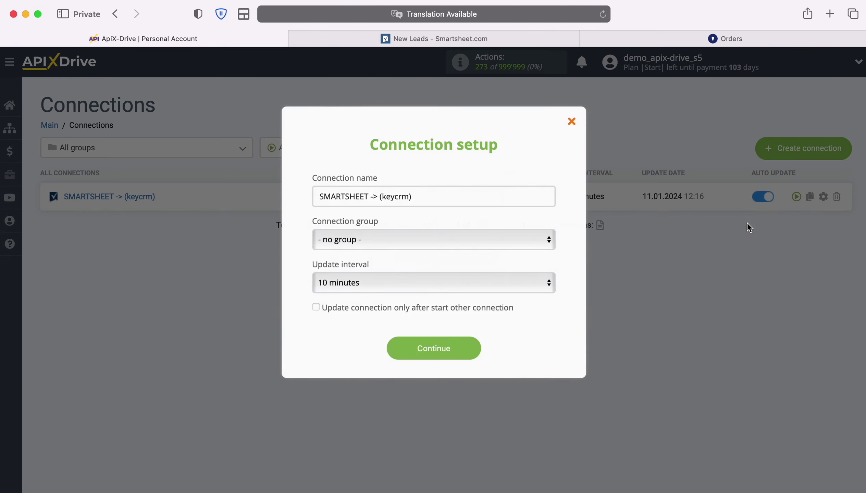
click(490, 286)
click(446, 266)
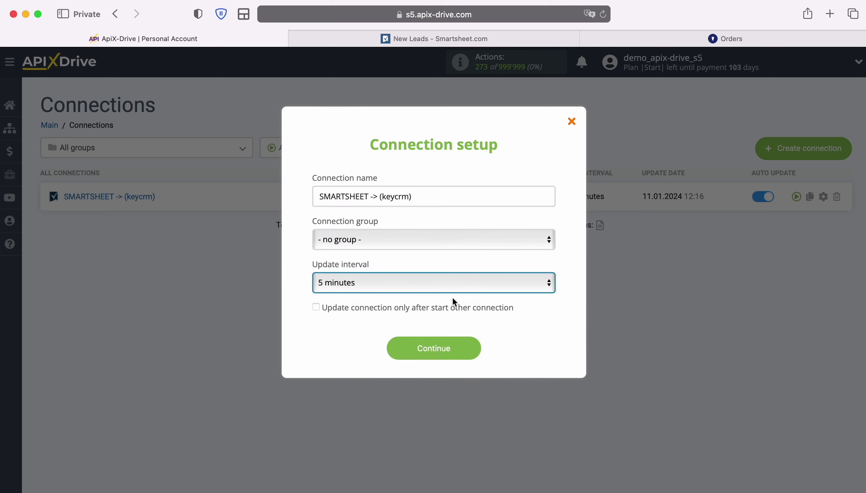
click(473, 351)
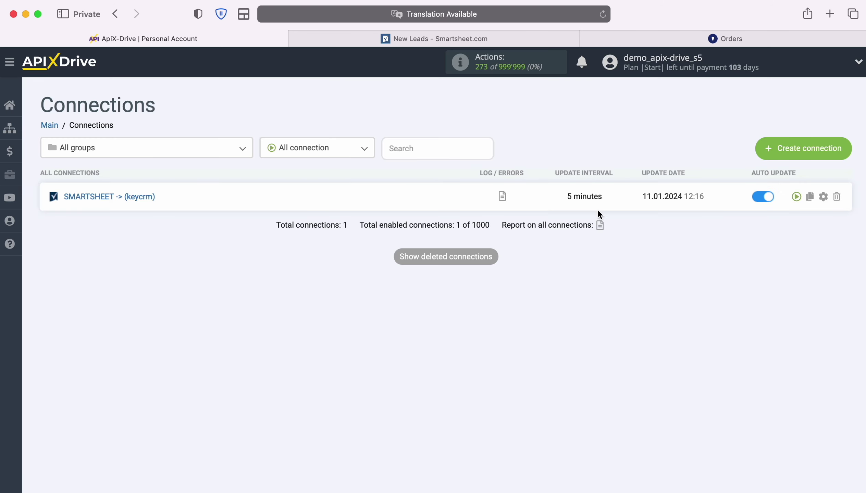